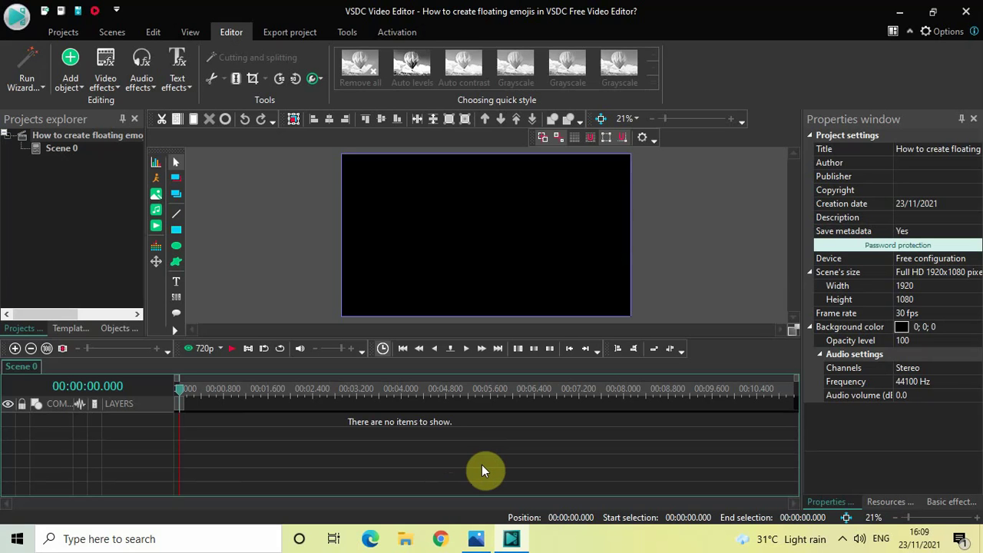
After previewing the emoji image, add a Sprite object drawn as a large rectangle on the scene.
{"action": "left_click", "coordinate": [477, 541]}
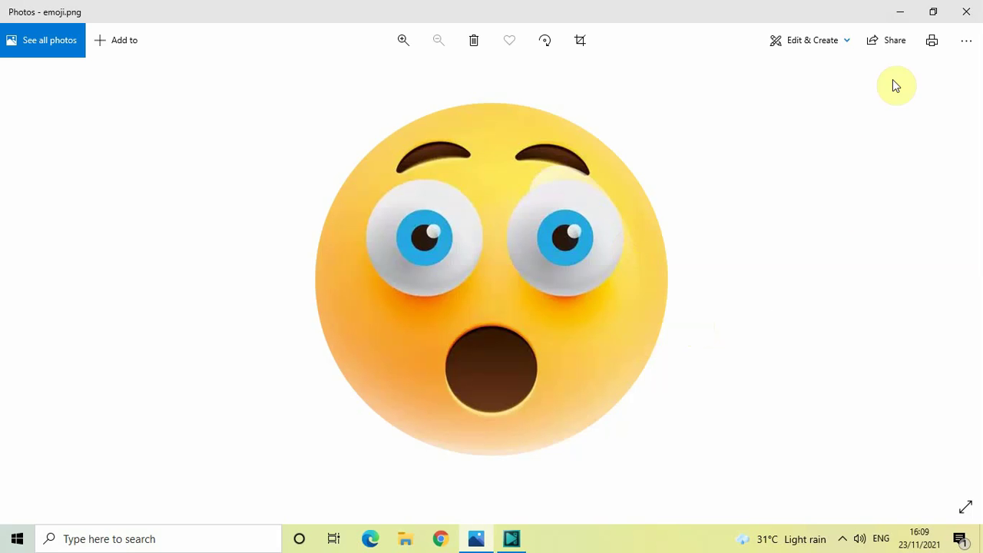
{"action": "left_click", "coordinate": [901, 12]}
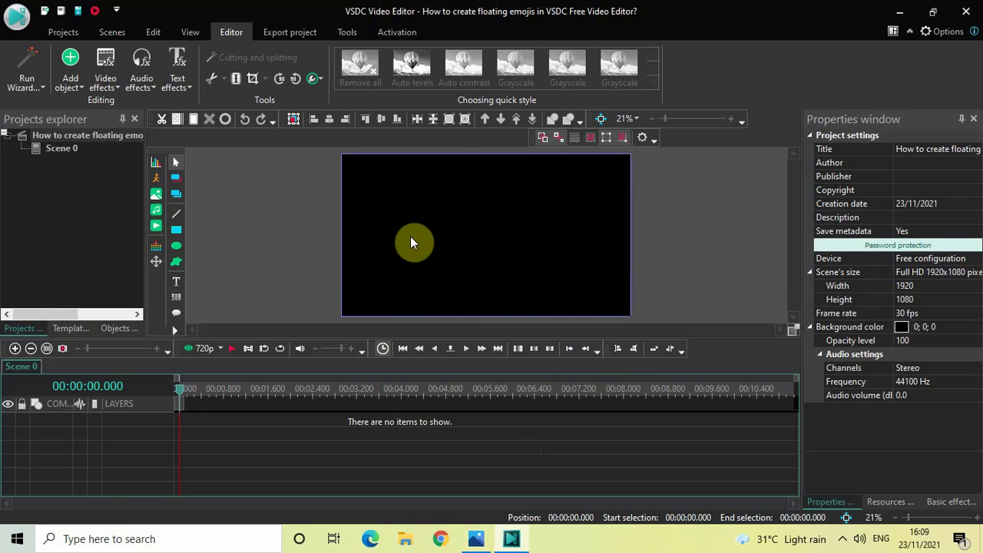
{"action": "left_click", "coordinate": [70, 77]}
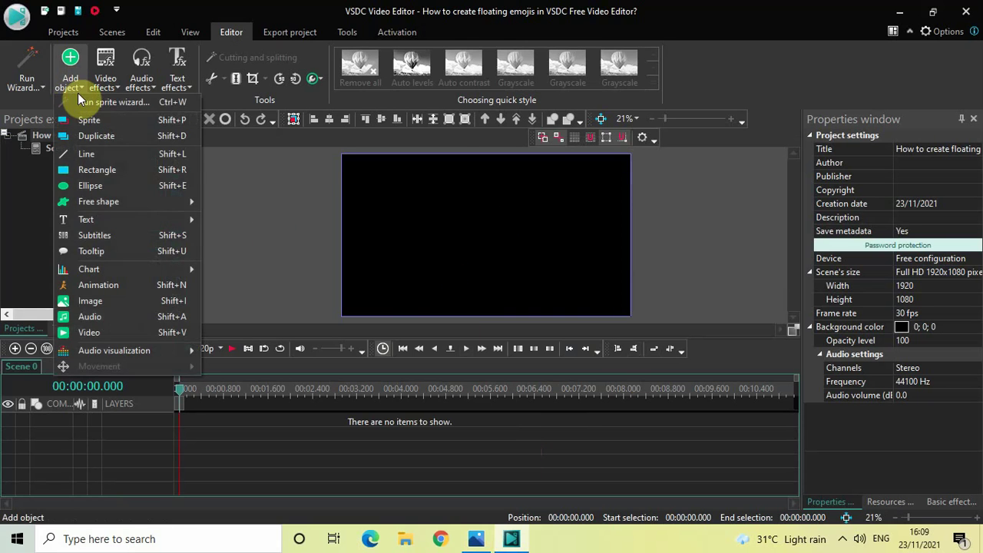
{"action": "left_click", "coordinate": [98, 120]}
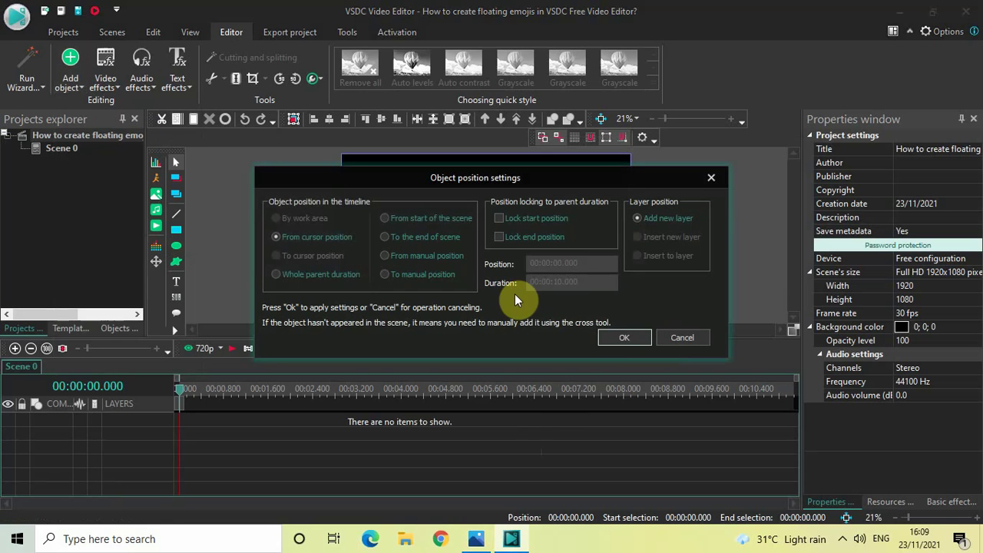
{"action": "left_click", "coordinate": [626, 339]}
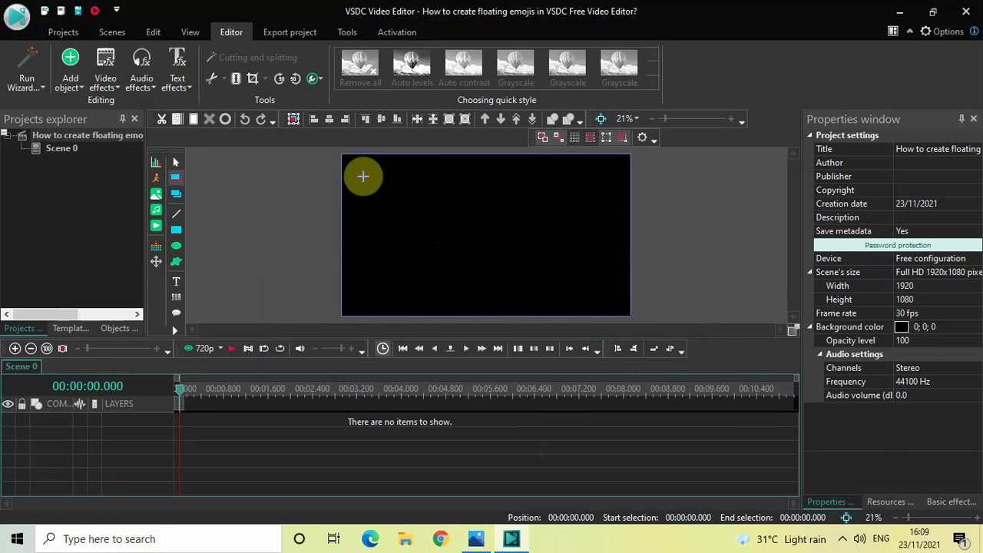
{"action": "left_click_drag", "start_coordinate": [364, 176], "coordinate": [597, 297]}
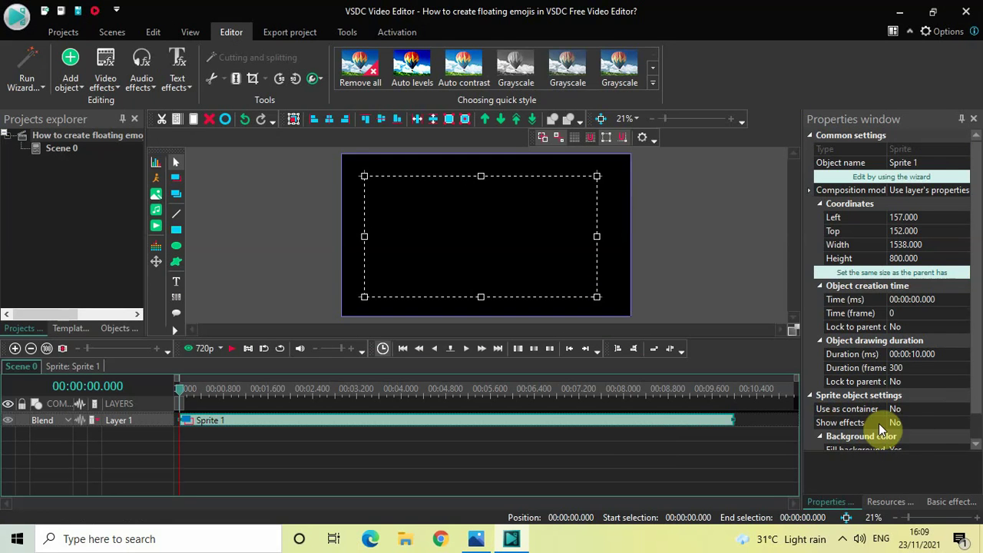
Set Sprite 1's Show effects property to Yes.
{"action": "left_click", "coordinate": [963, 424]}
{"action": "left_click", "coordinate": [964, 424]}
{"action": "left_click", "coordinate": [943, 436]}
{"action": "scroll", "coordinate": [974, 393], "scroll_direction": "down", "scroll_amount": 1}
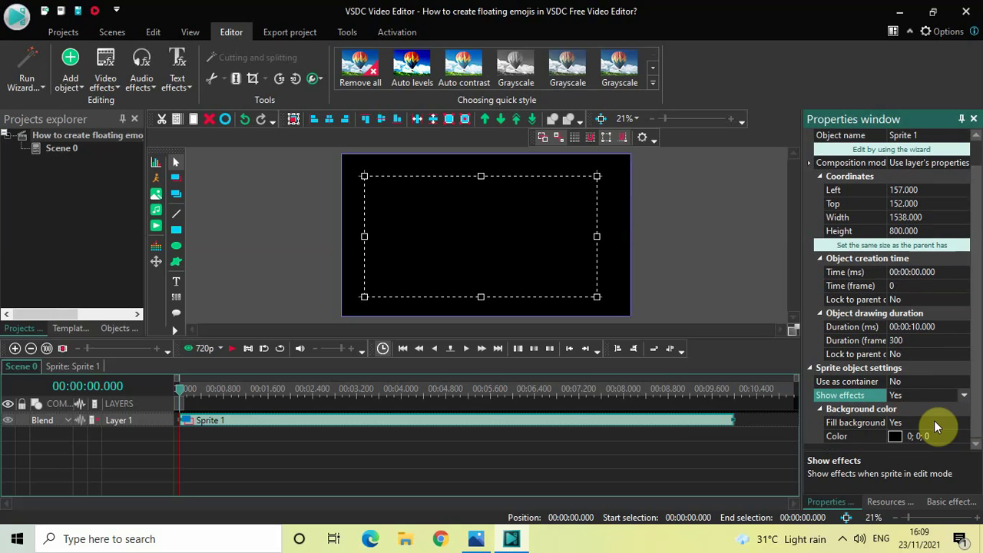
Turn off Fill background and size the sprite to the parent's 1920×1080.
{"action": "left_click", "coordinate": [966, 427]}
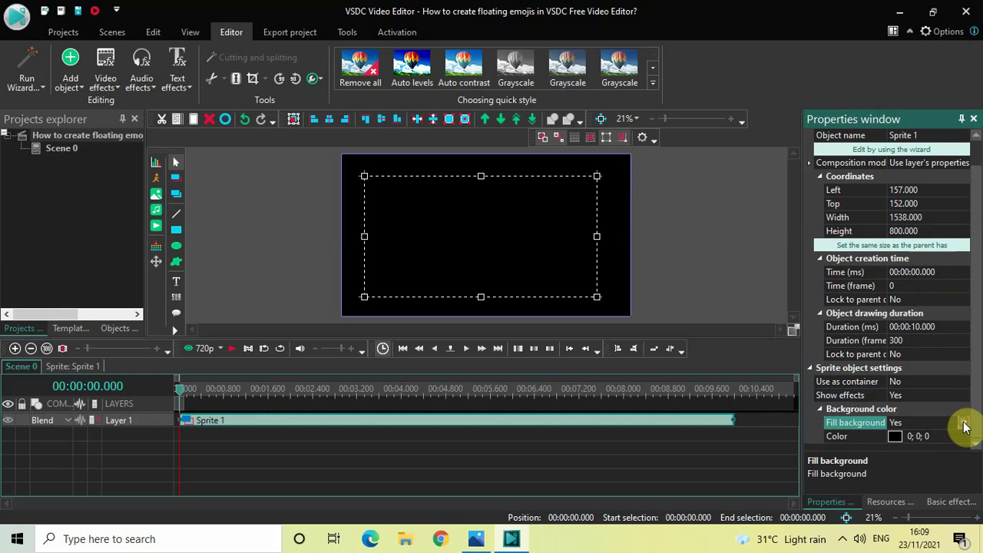
{"action": "left_click", "coordinate": [965, 425]}
{"action": "left_click", "coordinate": [936, 450]}
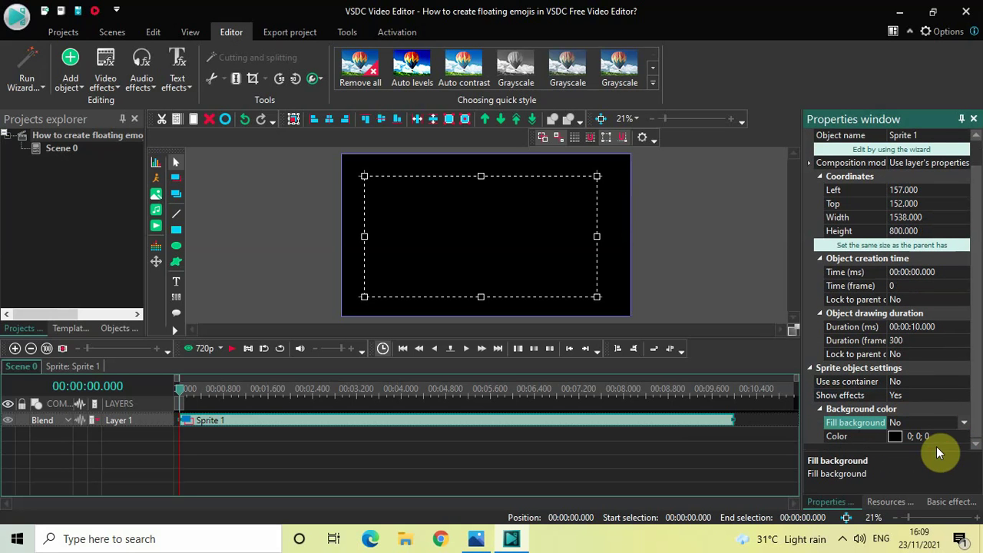
{"action": "scroll", "coordinate": [968, 311], "scroll_direction": "up", "scroll_amount": 1}
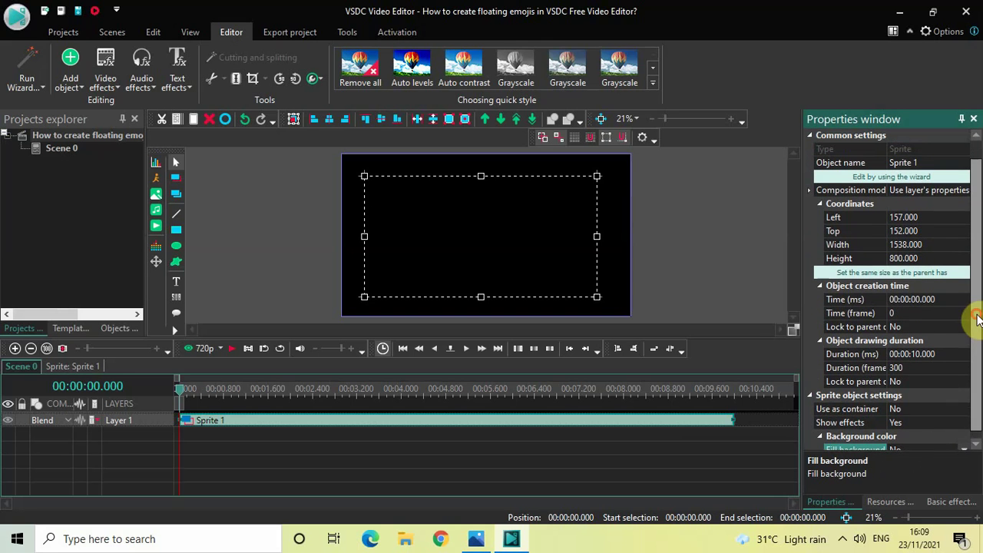
{"action": "left_click", "coordinate": [905, 273]}
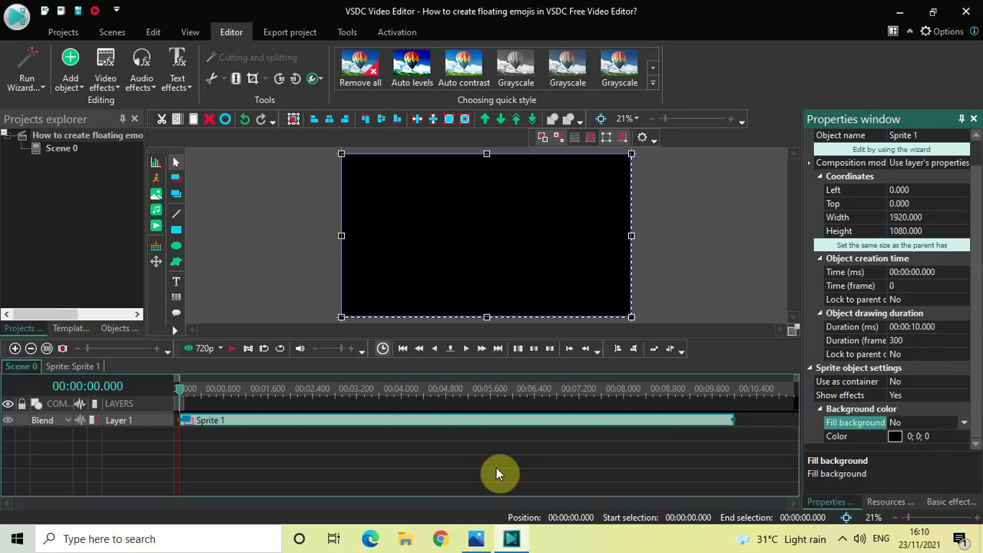
Inside Sprite 1, add a Nature > Particles effect spanning the full 10 seconds.
{"action": "double_click", "coordinate": [396, 422]}
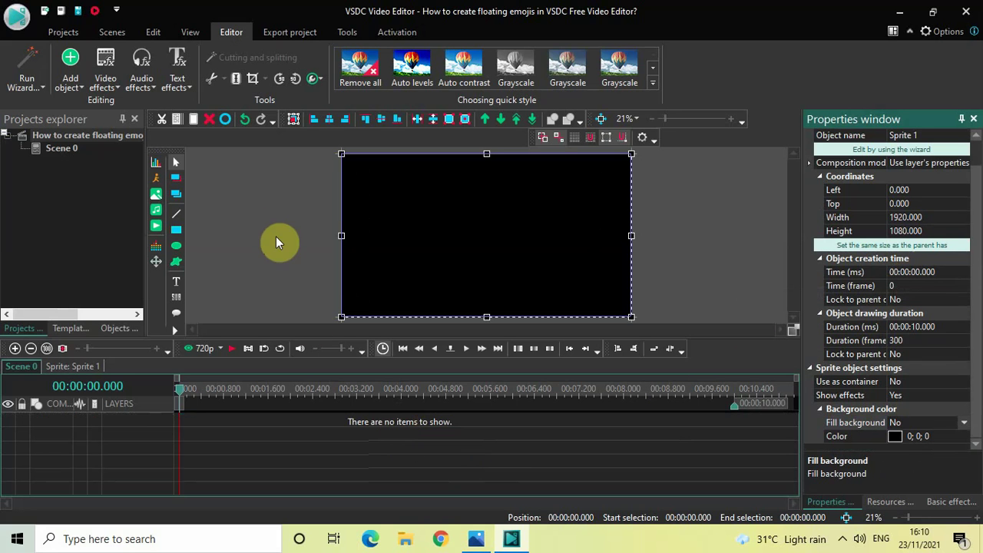
{"action": "left_click", "coordinate": [102, 79]}
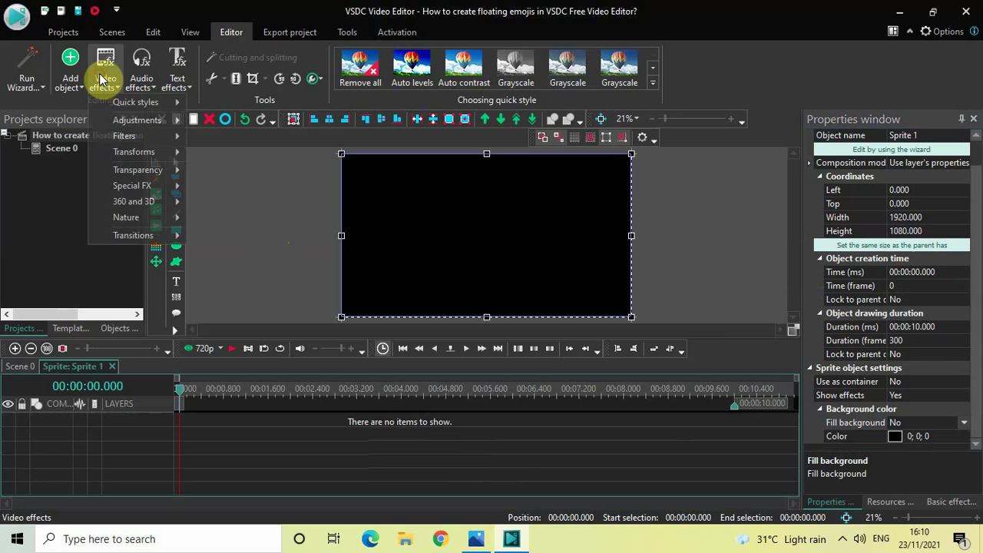
{"action": "mouse_move", "coordinate": [149, 218]}
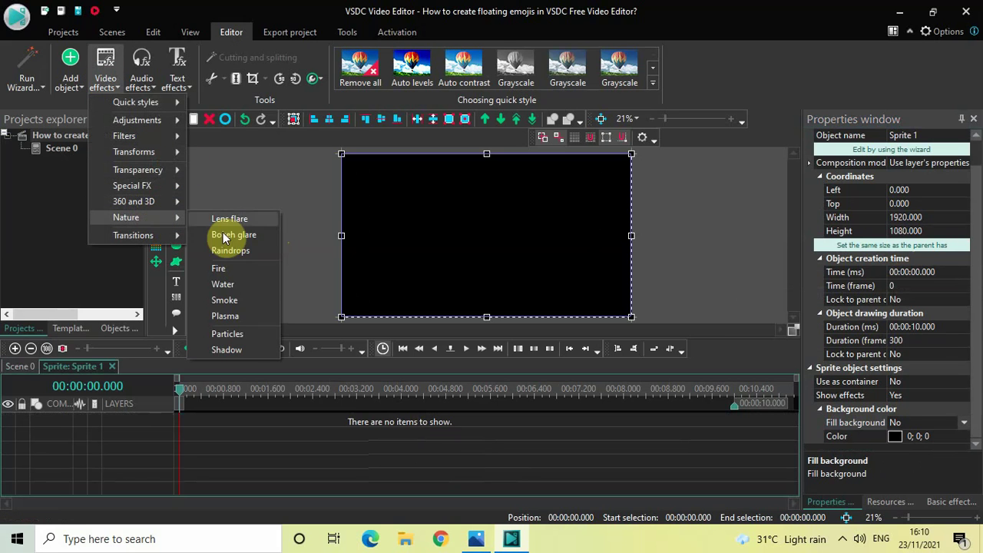
{"action": "left_click", "coordinate": [252, 333]}
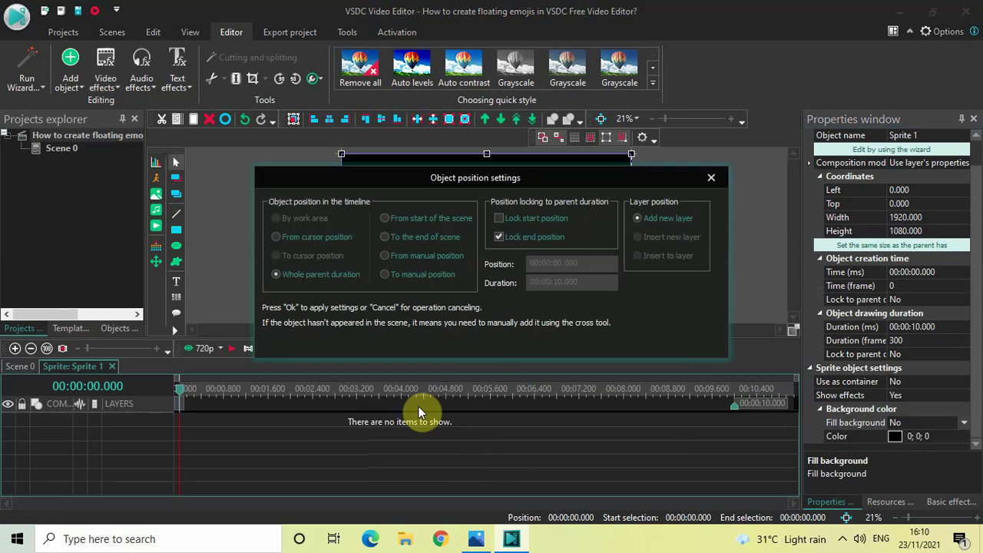
{"action": "left_click", "coordinate": [622, 339]}
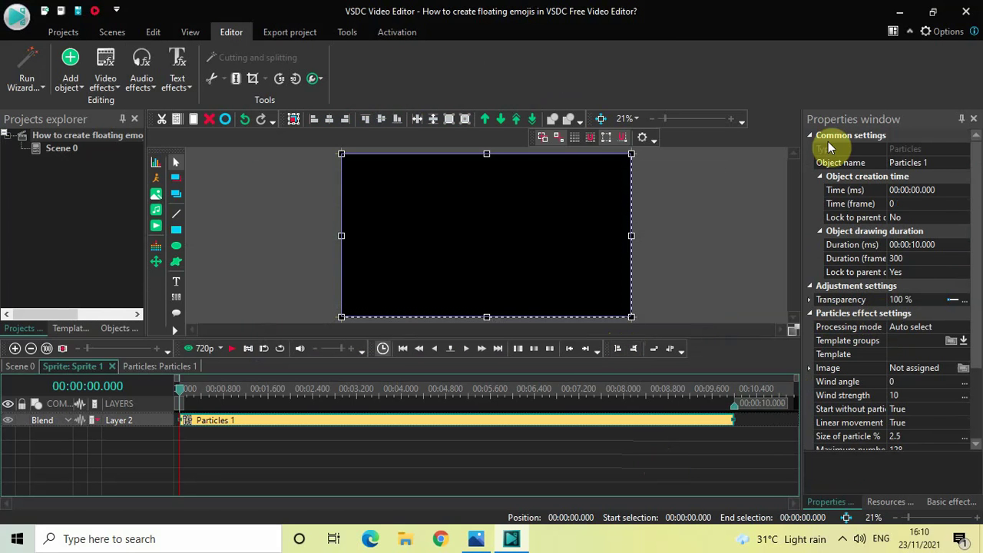
Load emoji.png from Downloads as the Particles 1 image.
{"action": "left_click", "coordinate": [965, 369]}
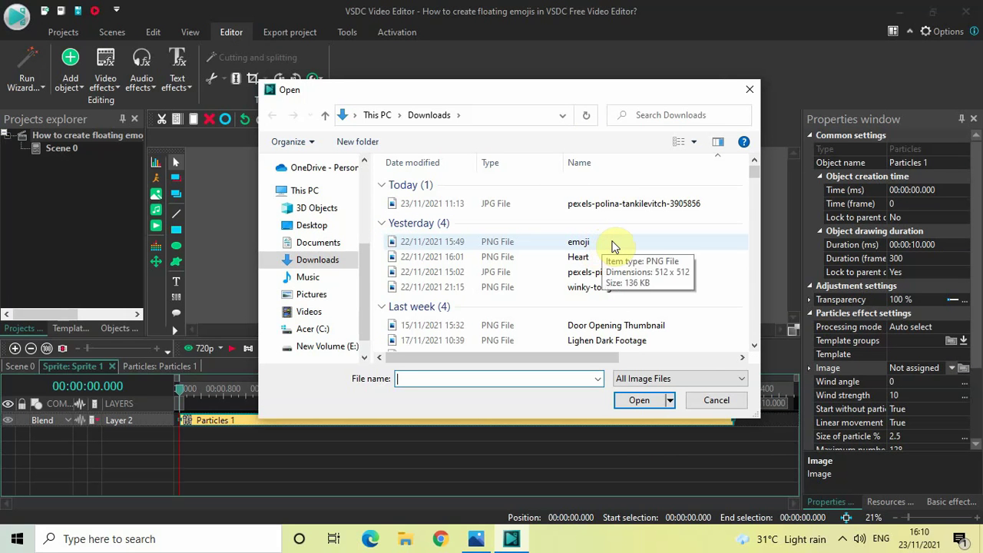
{"action": "left_click", "coordinate": [612, 245]}
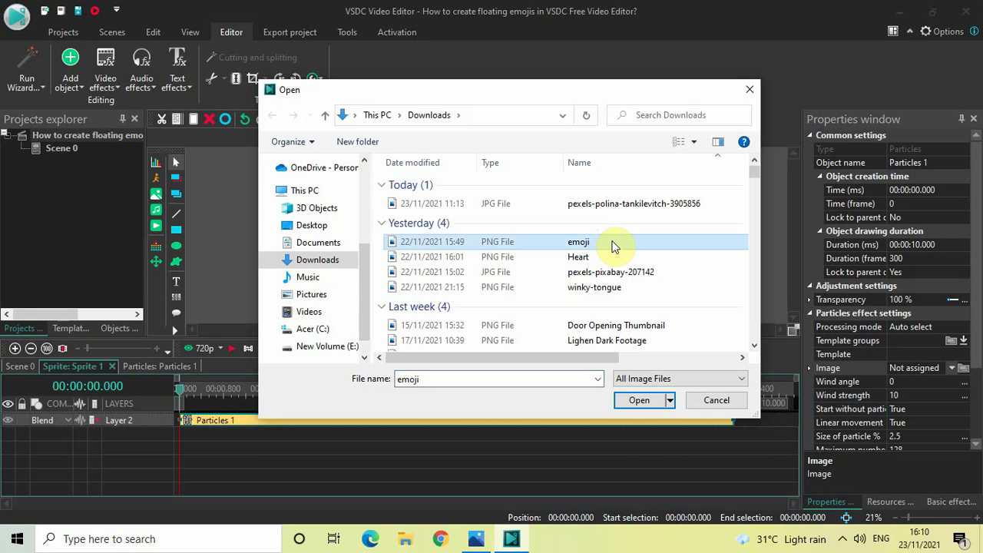
{"action": "left_click", "coordinate": [640, 400]}
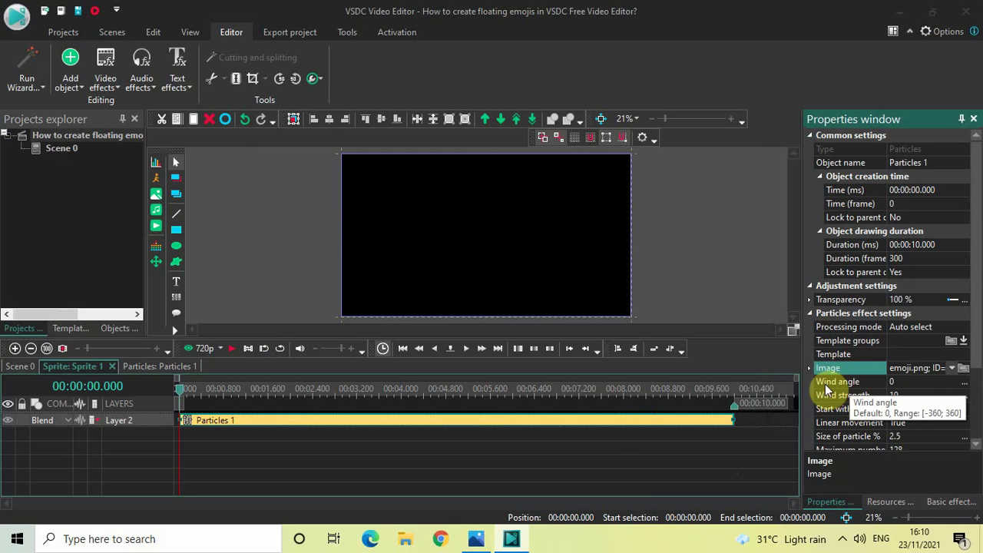
Set the particles' wind angle to 90.
{"action": "left_click", "coordinate": [916, 382]}
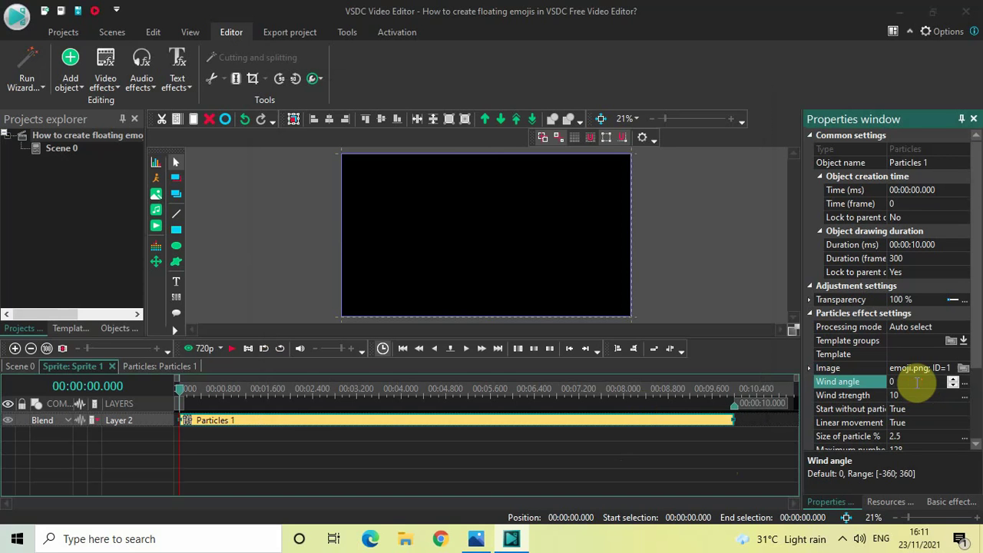
{"action": "key", "text": "BackSpace"}
{"action": "type", "text": "90"}
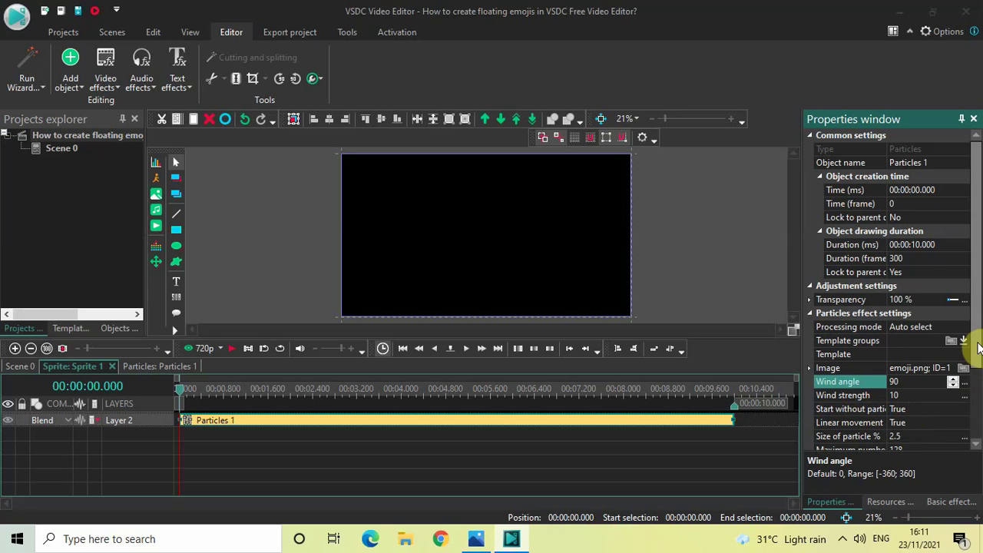
{"action": "scroll", "coordinate": [980, 368], "scroll_direction": "down", "scroll_amount": 1}
{"action": "scroll", "coordinate": [980, 368], "scroll_direction": "down", "scroll_amount": 2}
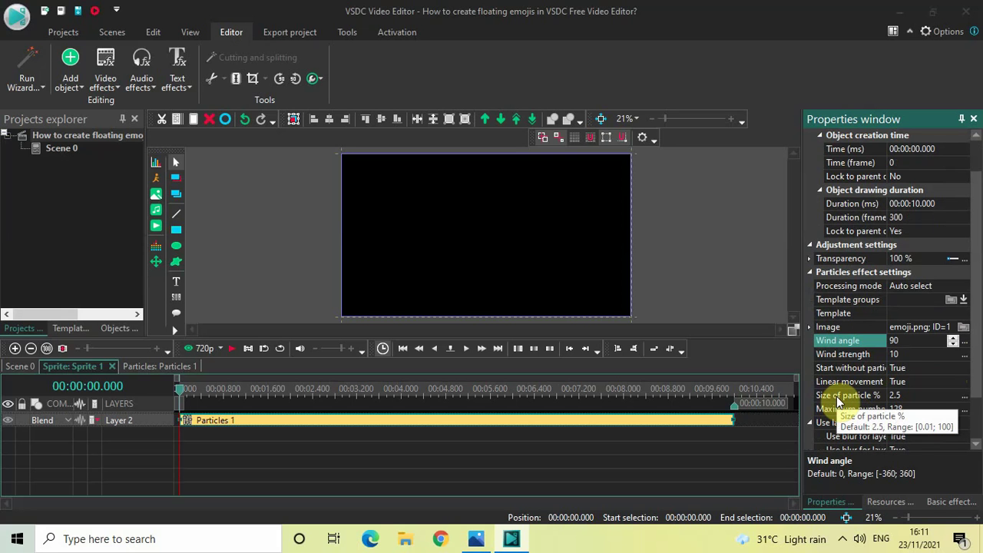
Set particle size to 5% and the maximum number of particles to 64.
{"action": "left_click", "coordinate": [915, 394]}
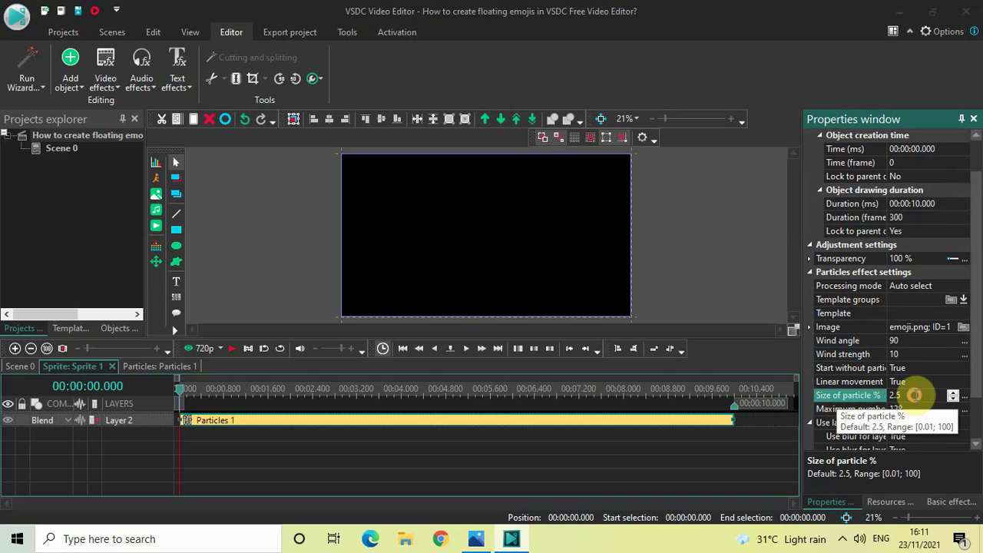
{"action": "key", "text": "BackSpace"}
{"action": "key", "text": "BackSpace"}
{"action": "key", "text": "BackSpace"}
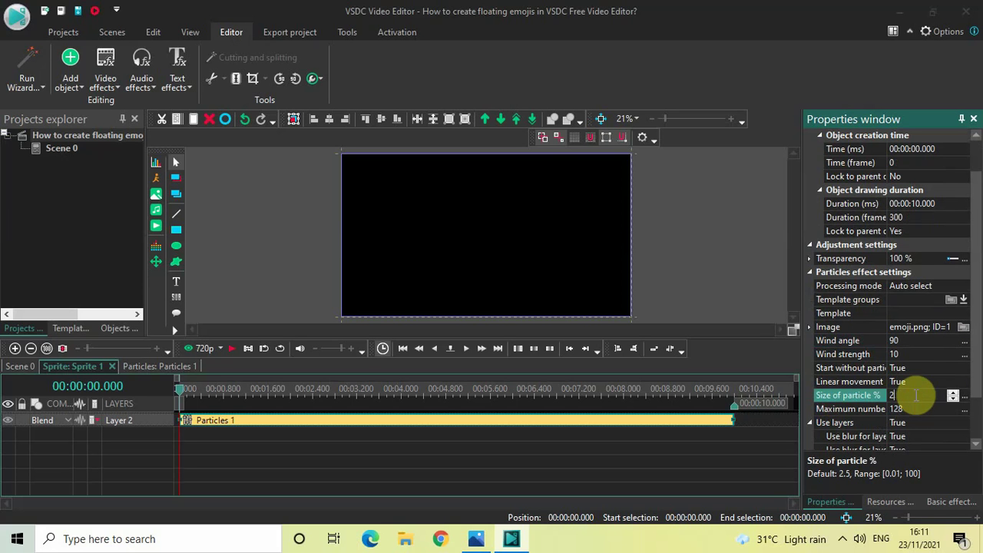
{"action": "type", "text": "5"}
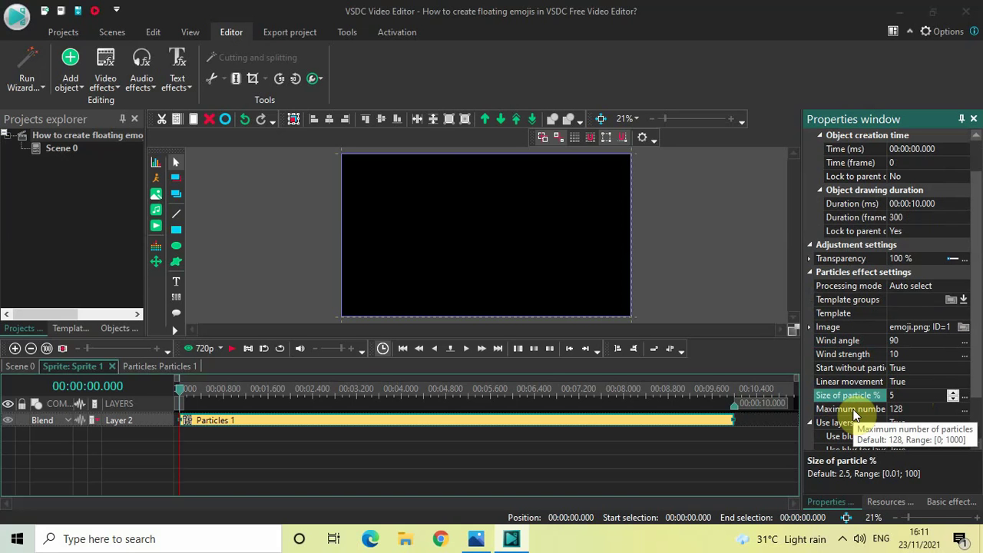
{"action": "left_click", "coordinate": [917, 410]}
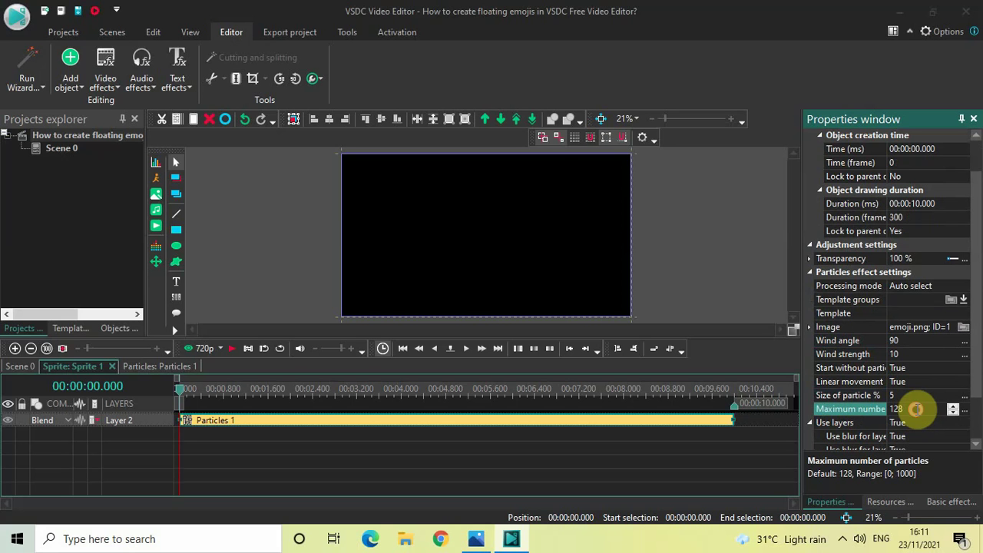
{"action": "key", "text": "BackSpace"}
{"action": "key", "text": "BackSpace"}
{"action": "key", "text": "BackSpace"}
{"action": "type", "text": "64"}
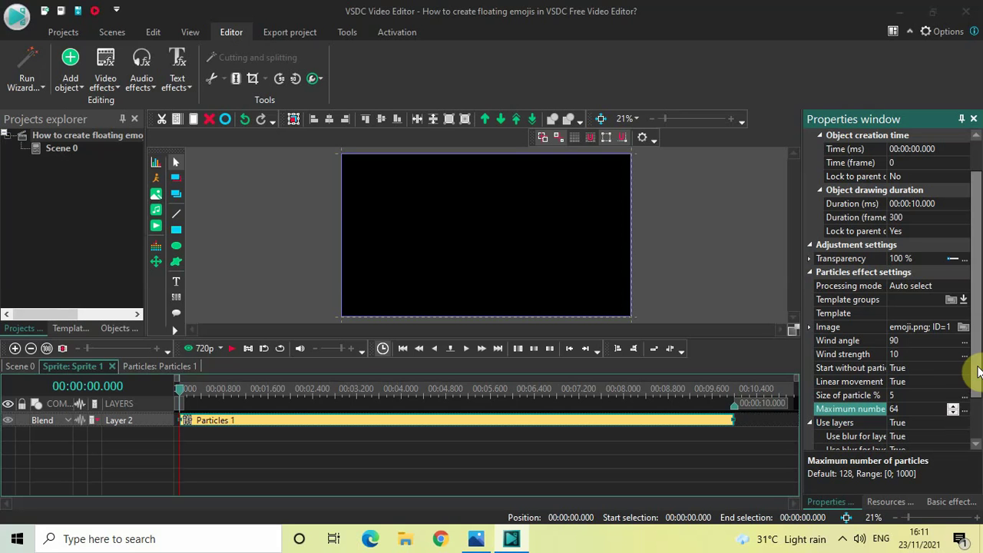
{"action": "left_click_drag", "start_coordinate": [977, 372], "coordinate": [976, 417]}
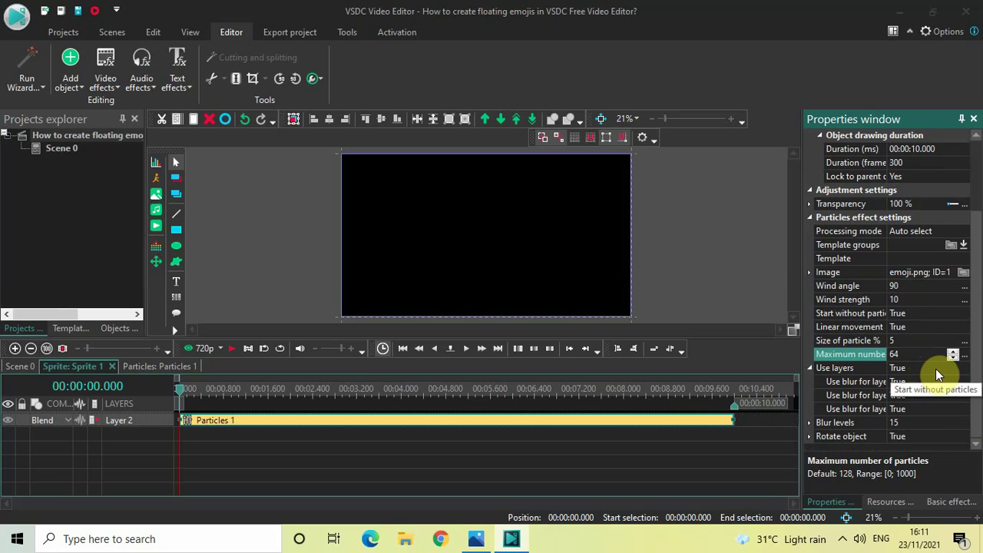
Set blur levels to 3, set Rotate object to False, and play the preview.
{"action": "left_click", "coordinate": [910, 423]}
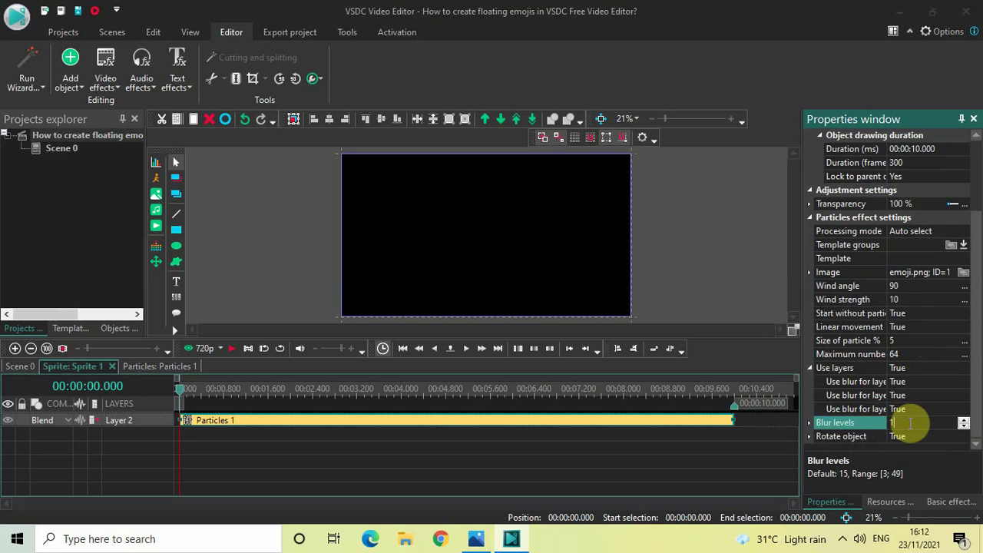
{"action": "type", "text": "3"}
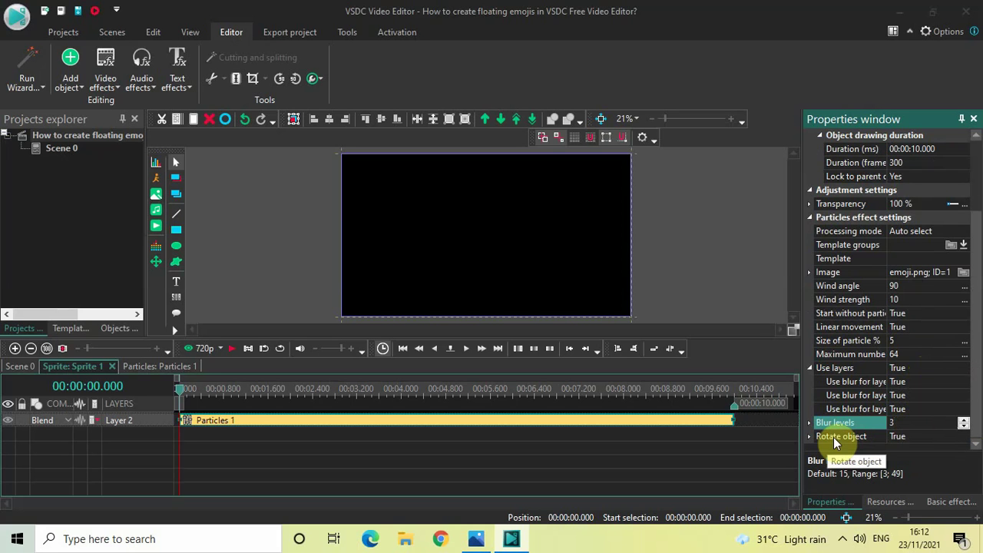
{"action": "left_click", "coordinate": [961, 438]}
{"action": "left_click", "coordinate": [964, 437]}
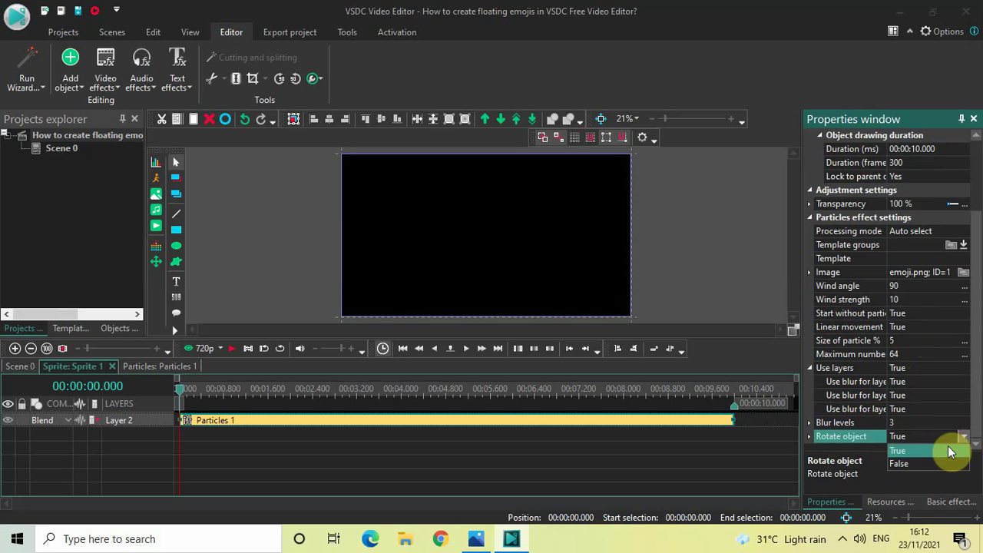
{"action": "left_click", "coordinate": [920, 464]}
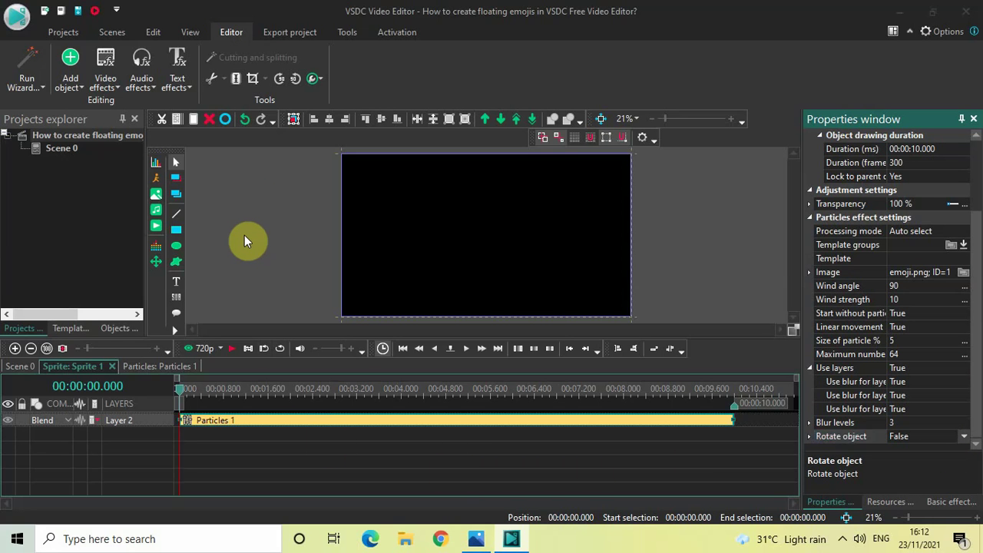
{"action": "key", "text": "space"}
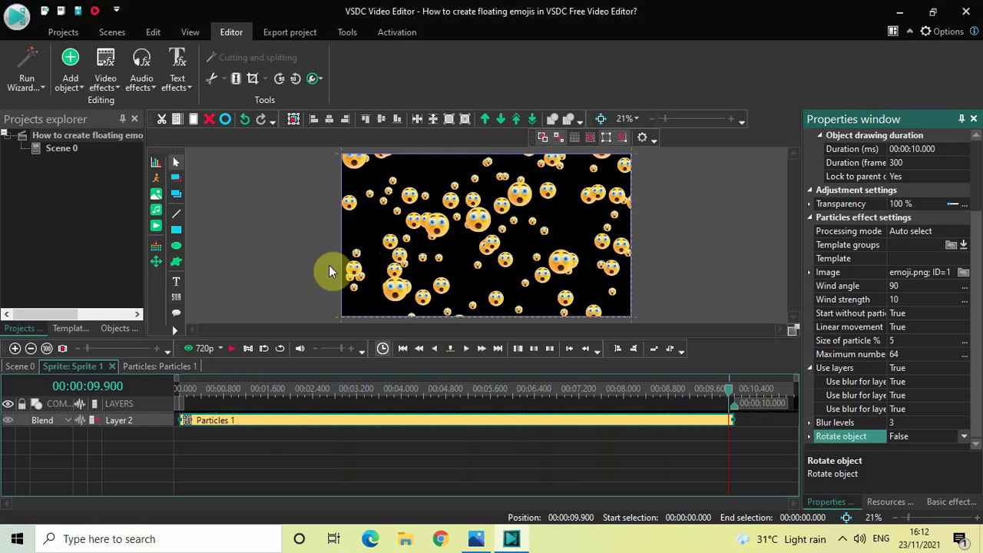
Go back from the sprite to the Scene 0 timeline.
{"action": "left_click", "coordinate": [23, 367]}
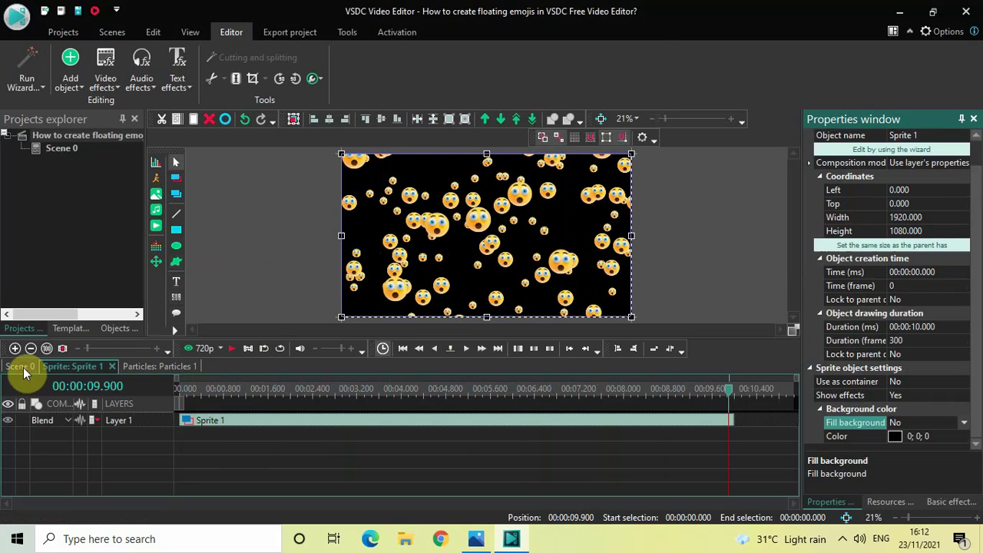
Rewind to the start, deselect Sprite 1, and add video (2).mp4 with default placement.
{"action": "left_click", "coordinate": [176, 389]}
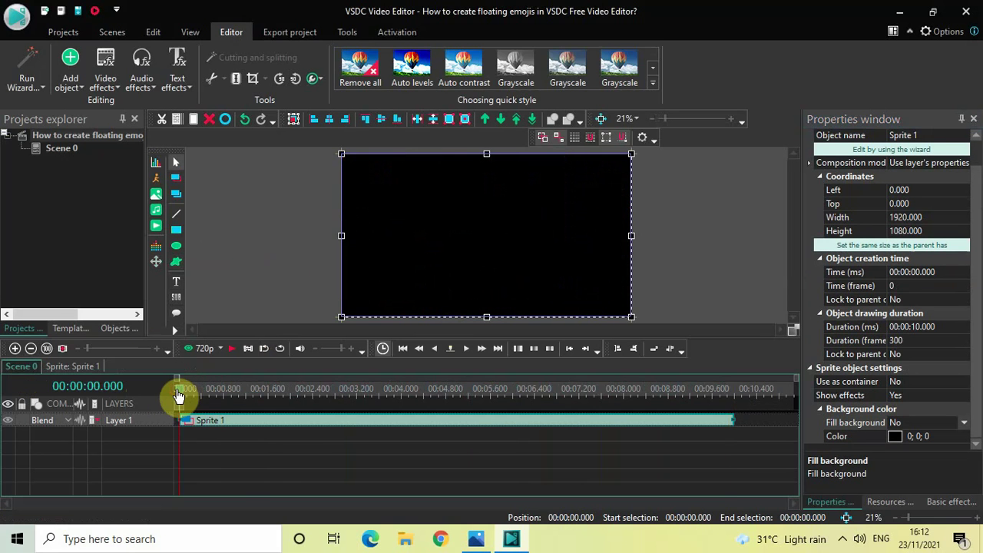
{"action": "left_click", "coordinate": [251, 462]}
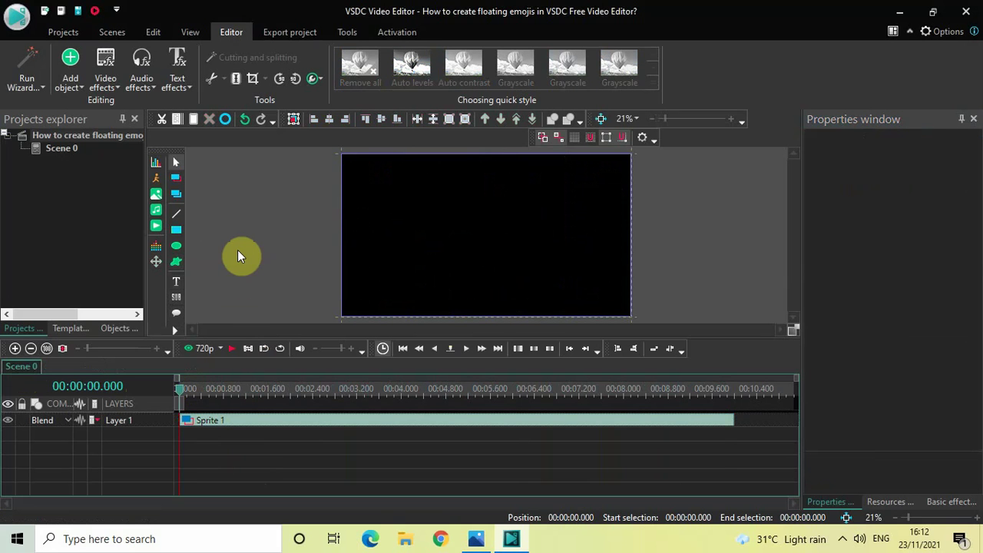
{"action": "left_click", "coordinate": [69, 84]}
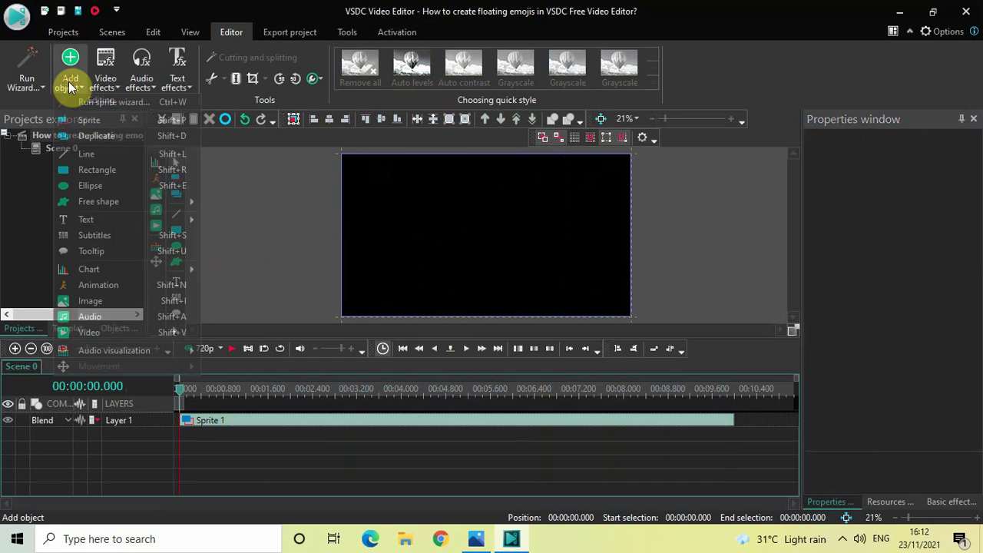
{"action": "left_click", "coordinate": [120, 331]}
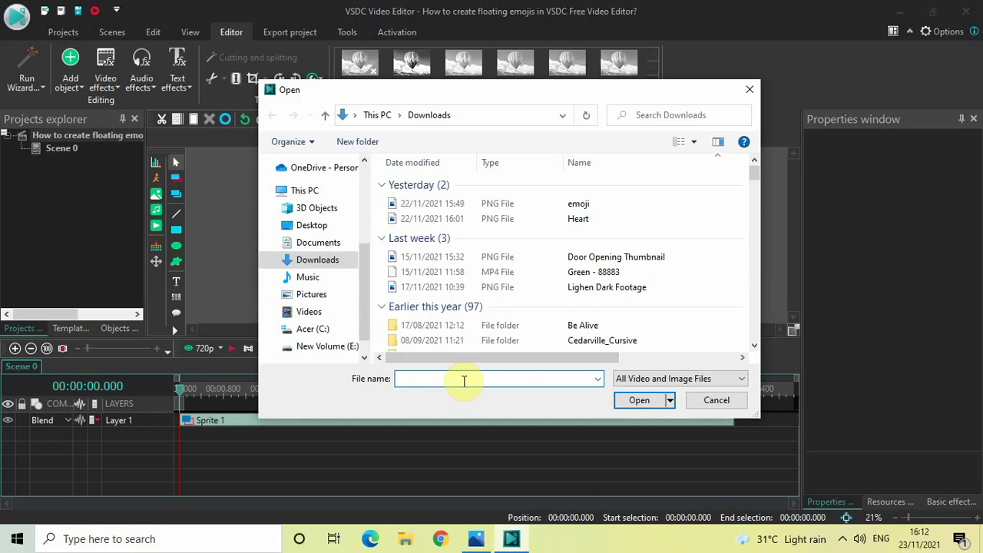
{"action": "type", "text": "video"}
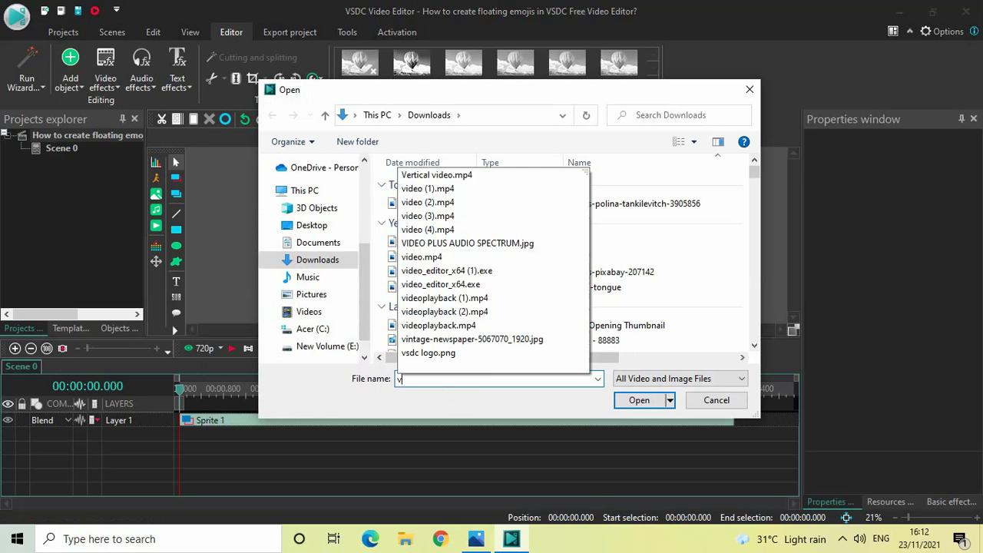
{"action": "key", "text": "Down"}
{"action": "key", "text": "Down"}
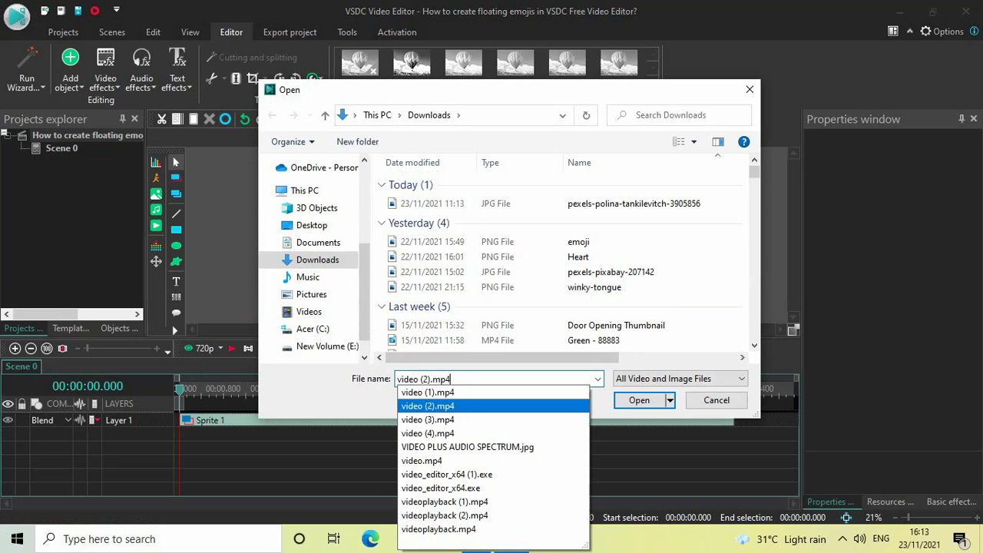
{"action": "key", "text": "Return"}
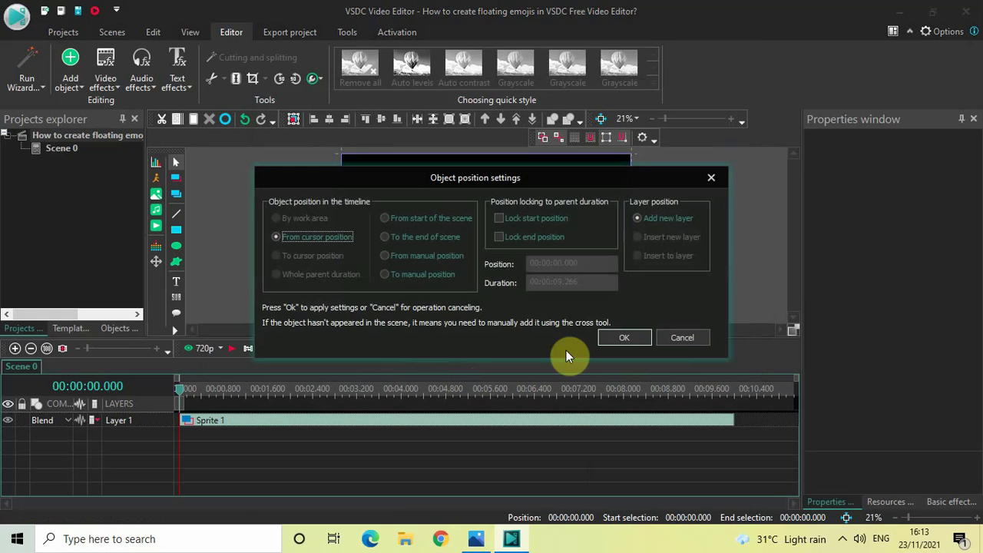
{"action": "left_click", "coordinate": [623, 334]}
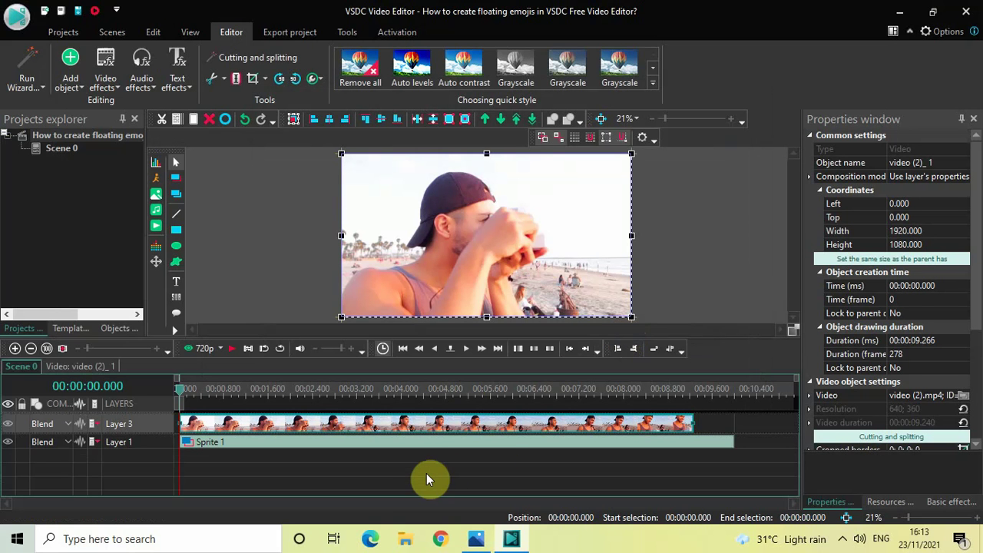
Cut Particles 1 out of Sprite 1 and return to the scene.
{"action": "left_click", "coordinate": [406, 445]}
{"action": "double_click", "coordinate": [407, 444]}
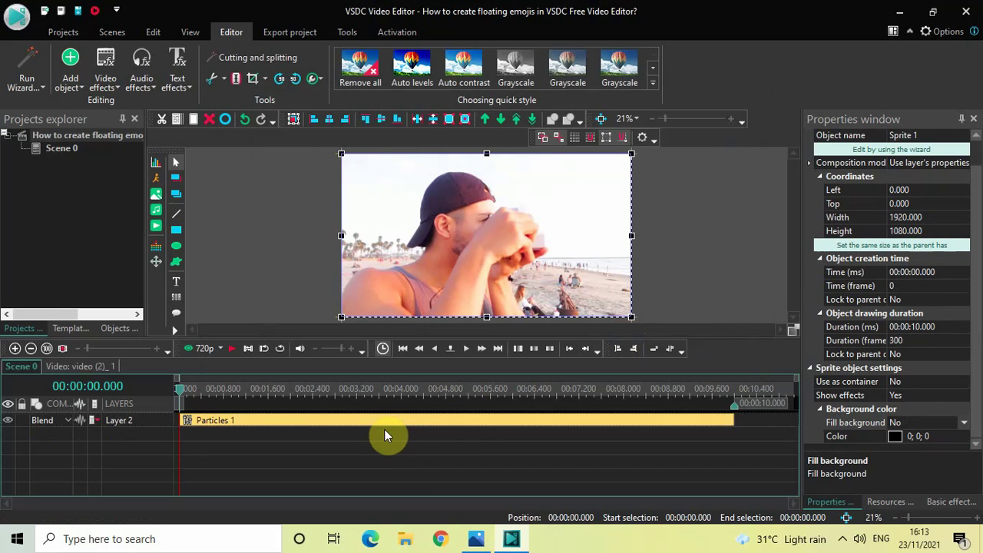
{"action": "double_click", "coordinate": [377, 423]}
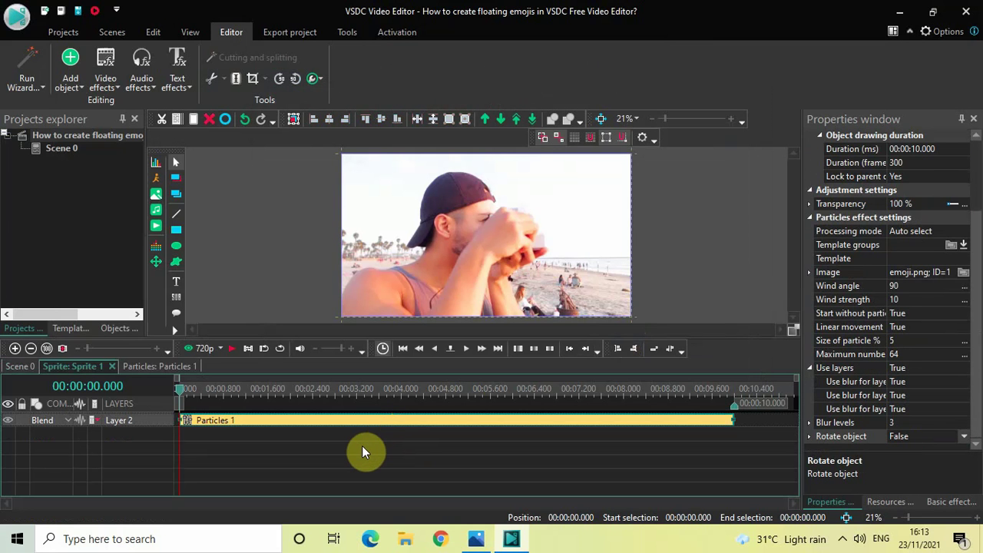
{"action": "key", "text": "Delete"}
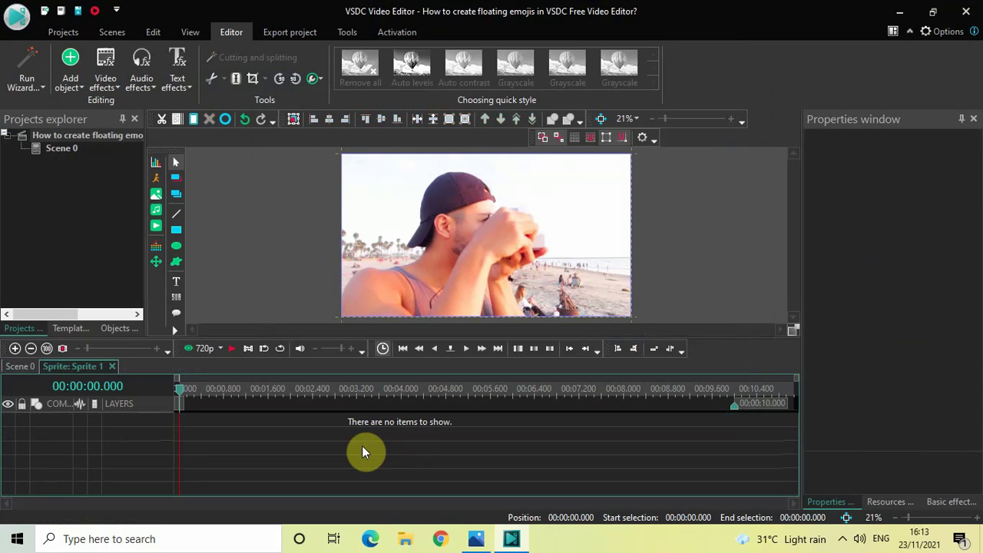
{"action": "left_click", "coordinate": [21, 368]}
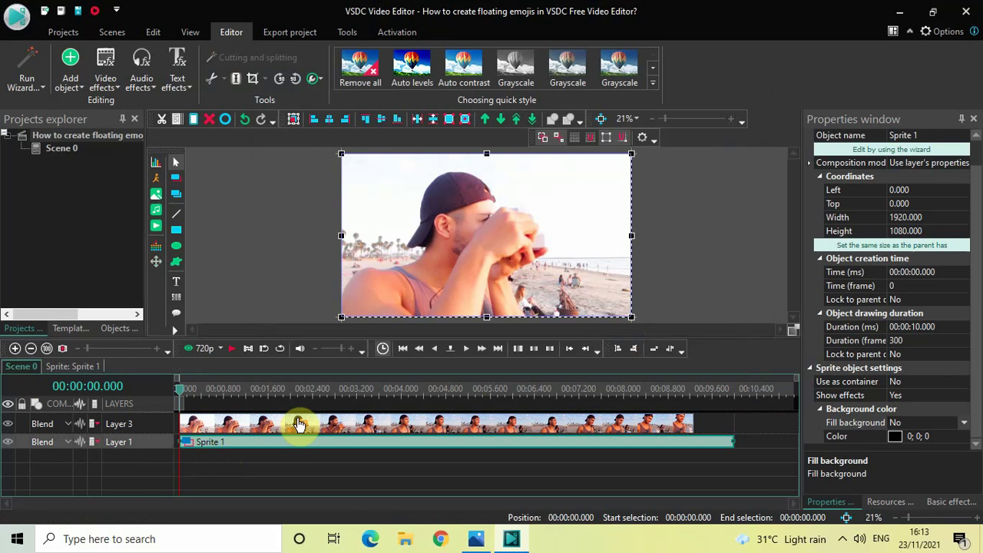
Paste the particles into video (2).mp4 and trim them to end at 9.266 s.
{"action": "mouse_move", "coordinate": [299, 425]}
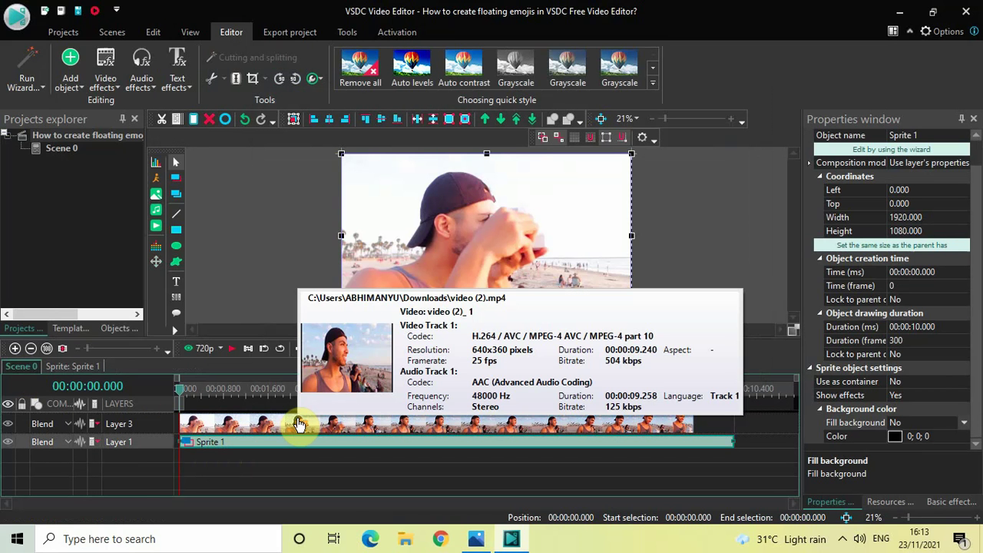
{"action": "double_click", "coordinate": [299, 425]}
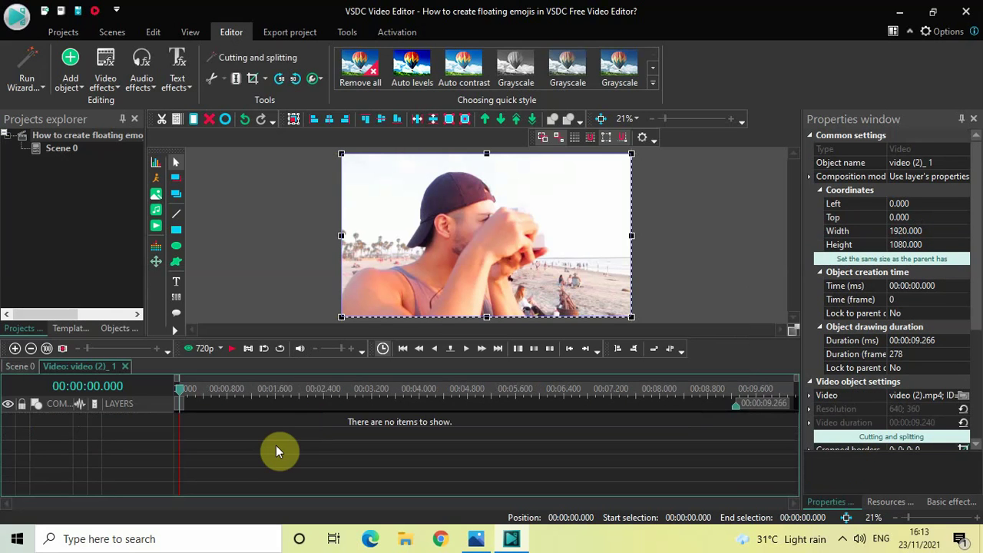
{"action": "key", "text": "ctrl+v"}
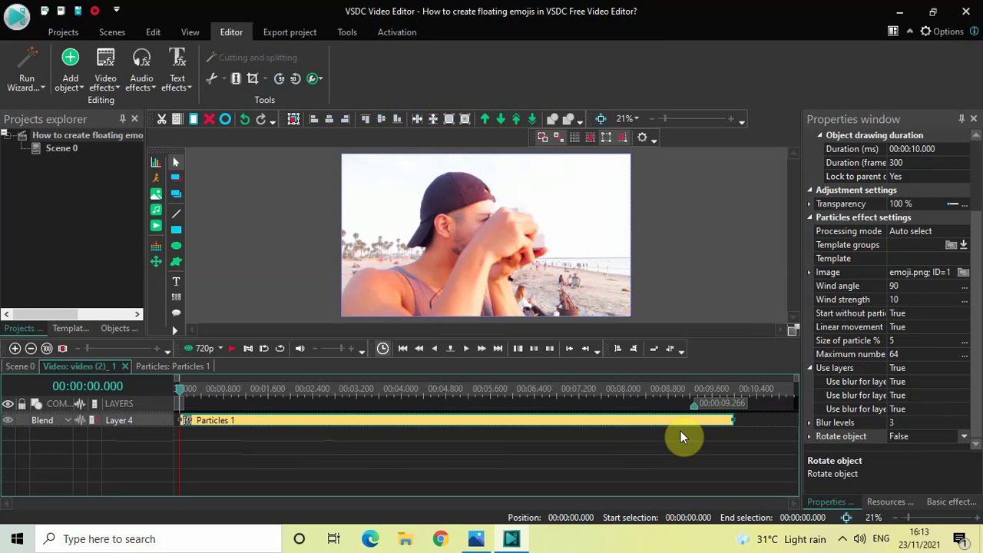
{"action": "left_click_drag", "start_coordinate": [732, 419], "coordinate": [695, 422]}
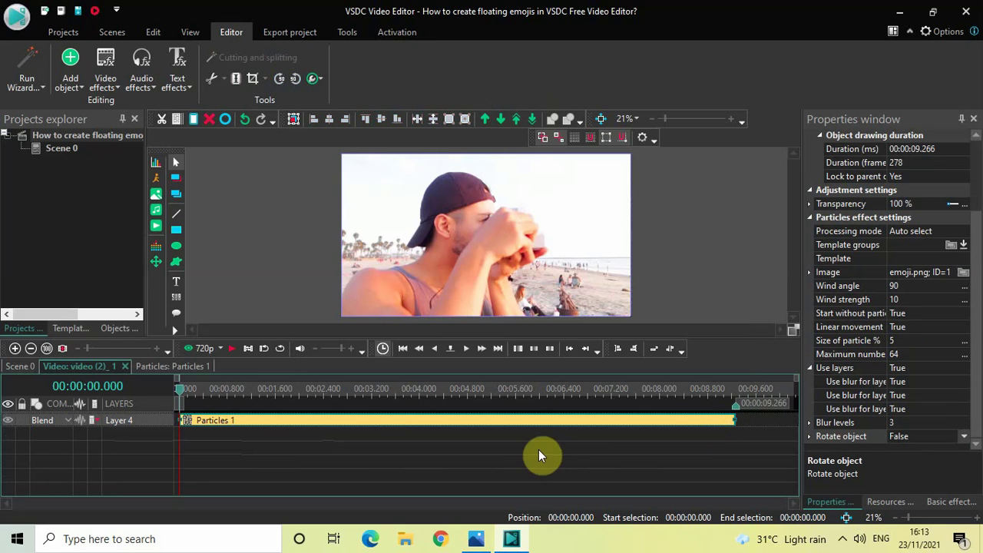
{"action": "left_click", "coordinate": [21, 367]}
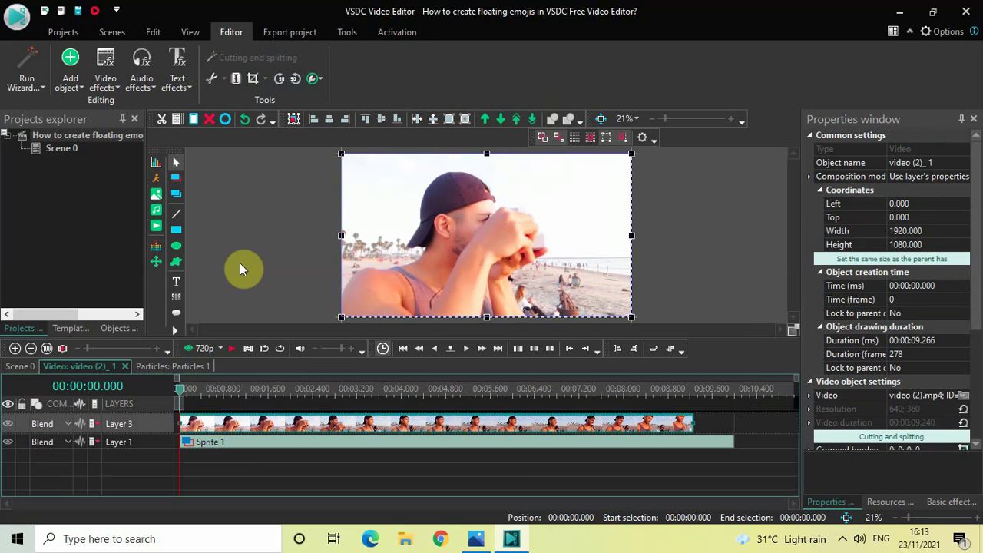
Delete the empty Sprite 1 and replay the beach video from the start.
{"action": "key", "text": "space"}
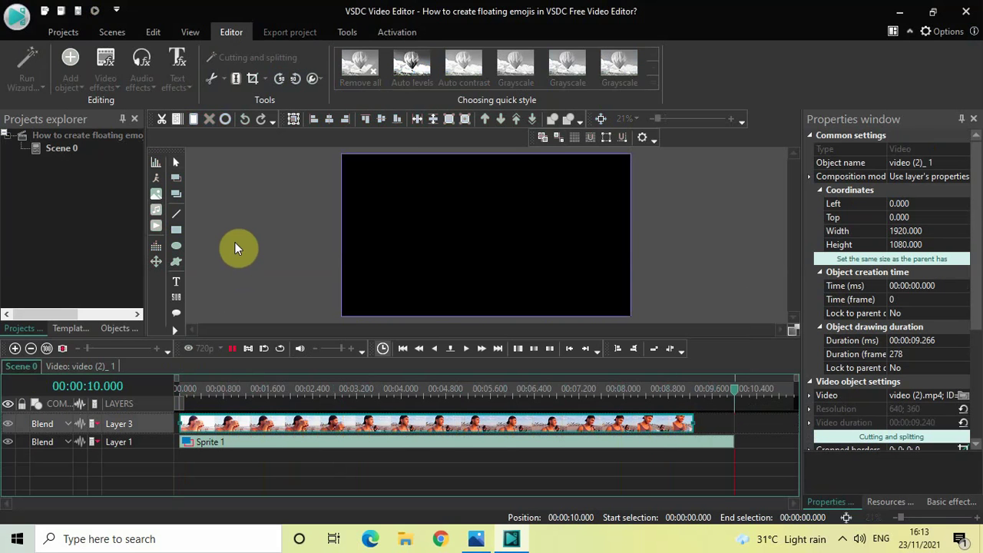
{"action": "left_click", "coordinate": [265, 447]}
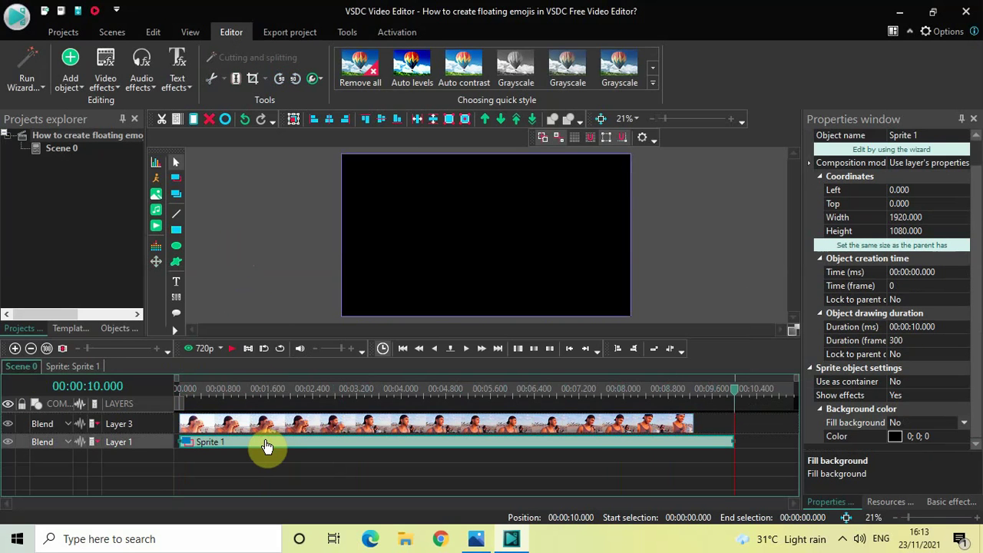
{"action": "key", "text": "Delete"}
{"action": "left_click", "coordinate": [178, 390]}
{"action": "key", "text": "space"}
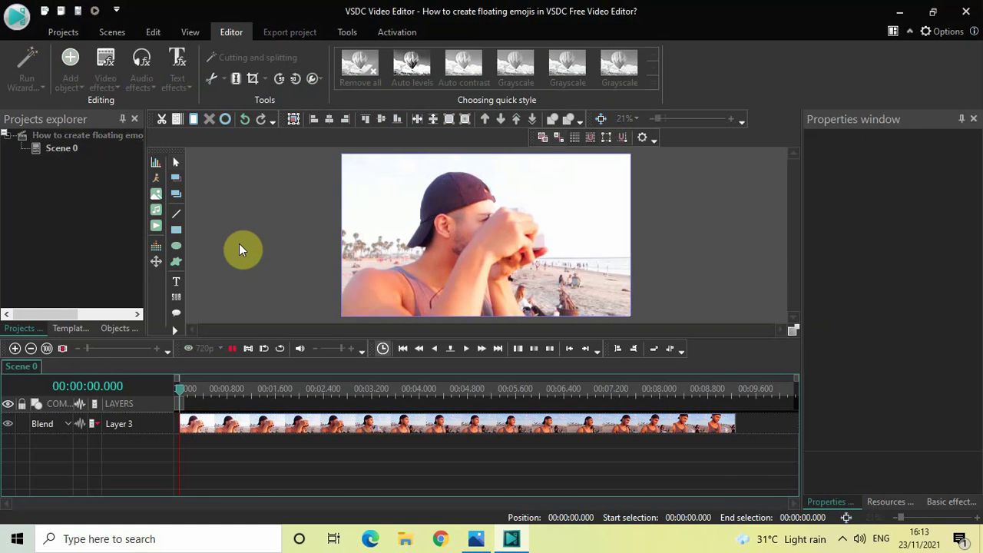